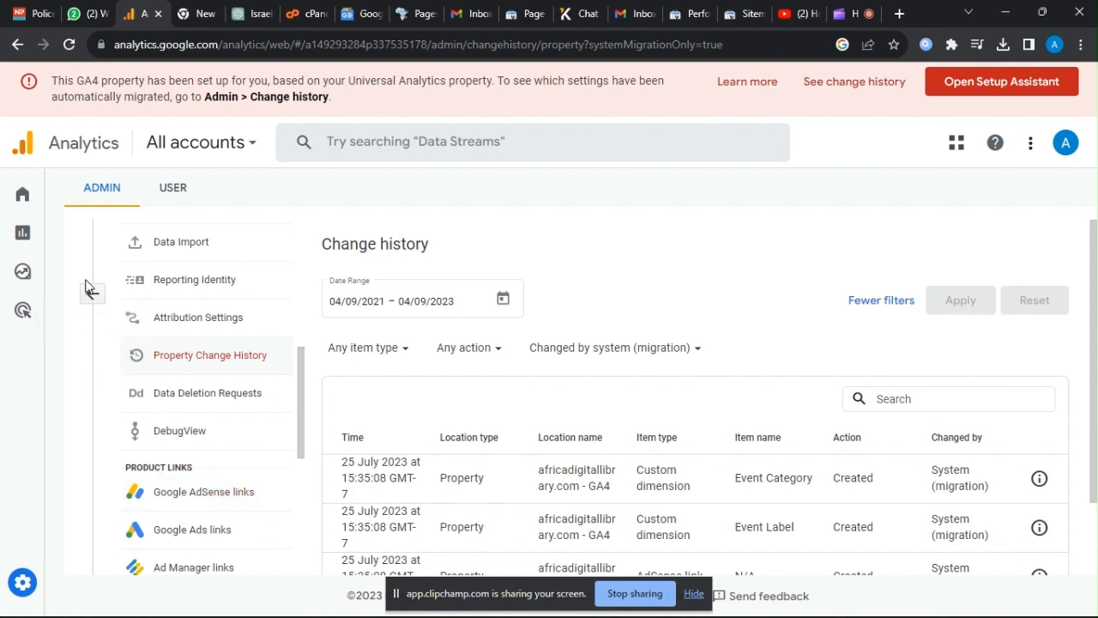
Open the Property Settings of the africadigitallibrary.com - GA4 property in Admin and look over its property details.
mouse_move(30, 506)
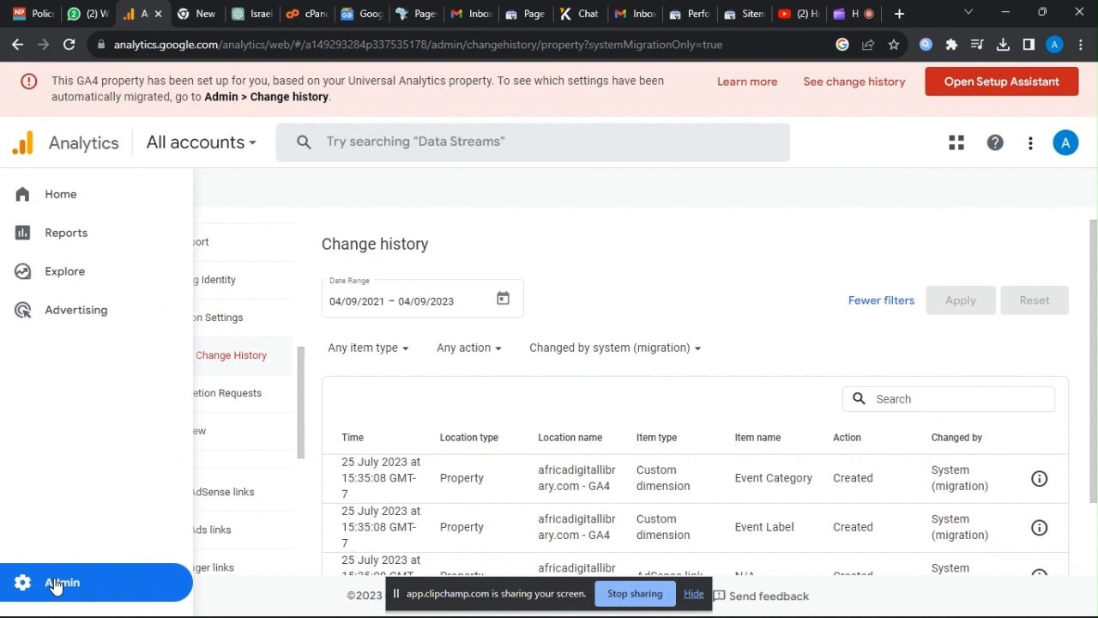
click(55, 584)
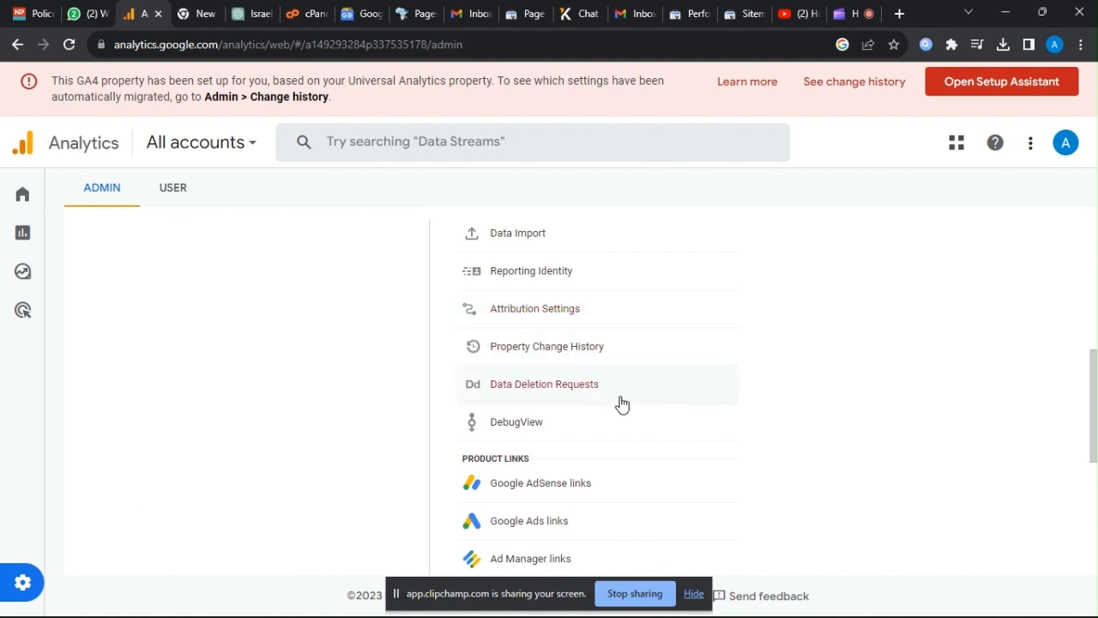
scroll(622, 403, up, 2)
scroll(622, 402, up, 3)
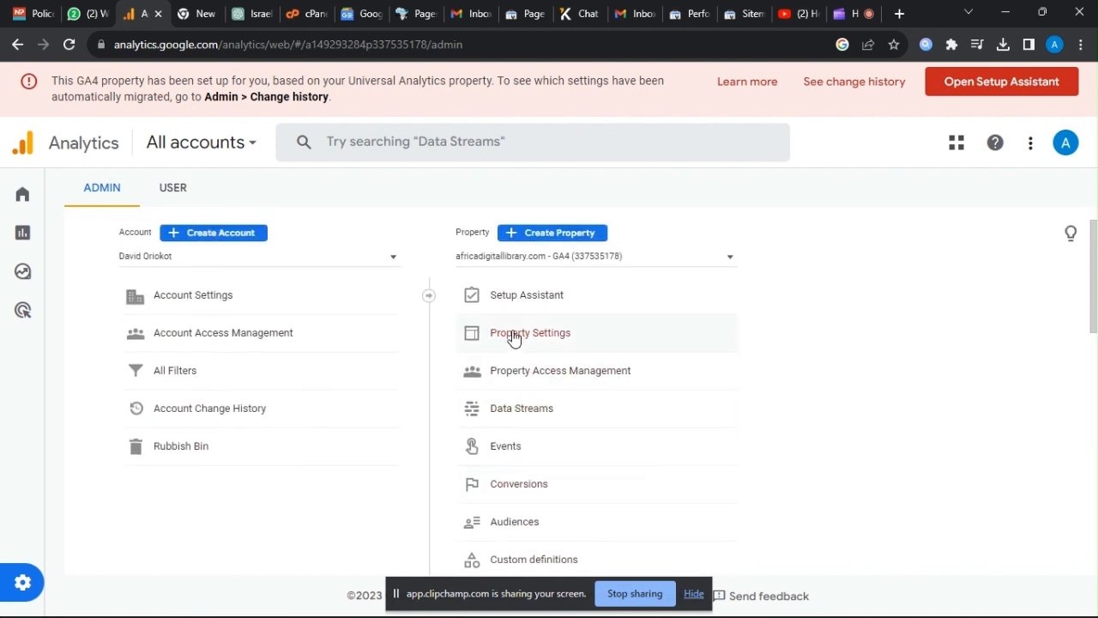
click(513, 334)
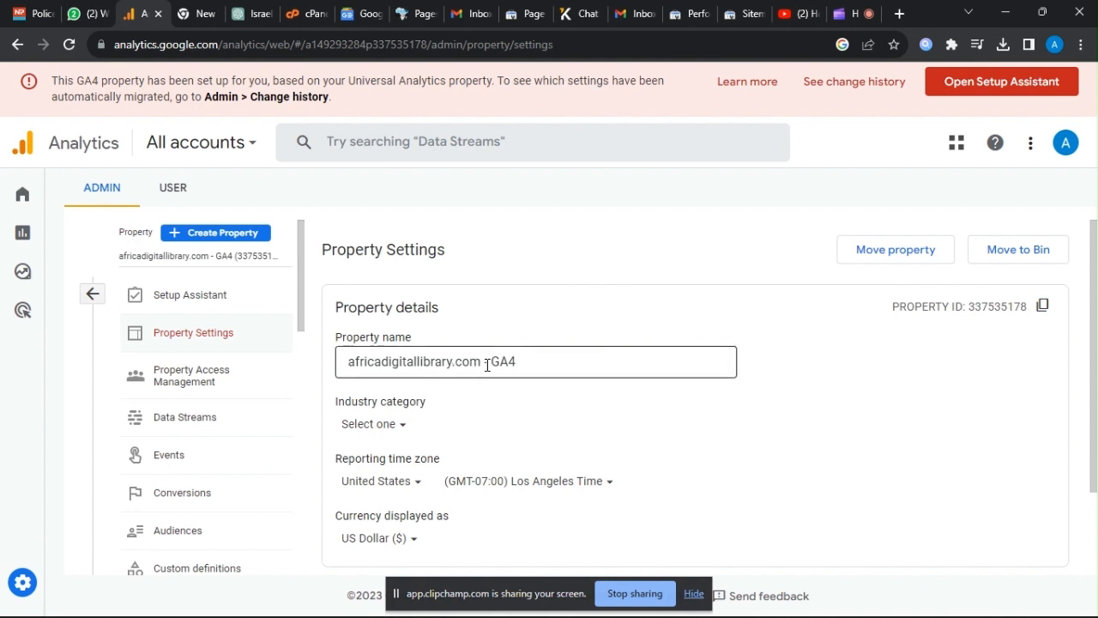
scroll(500, 397, down, 2)
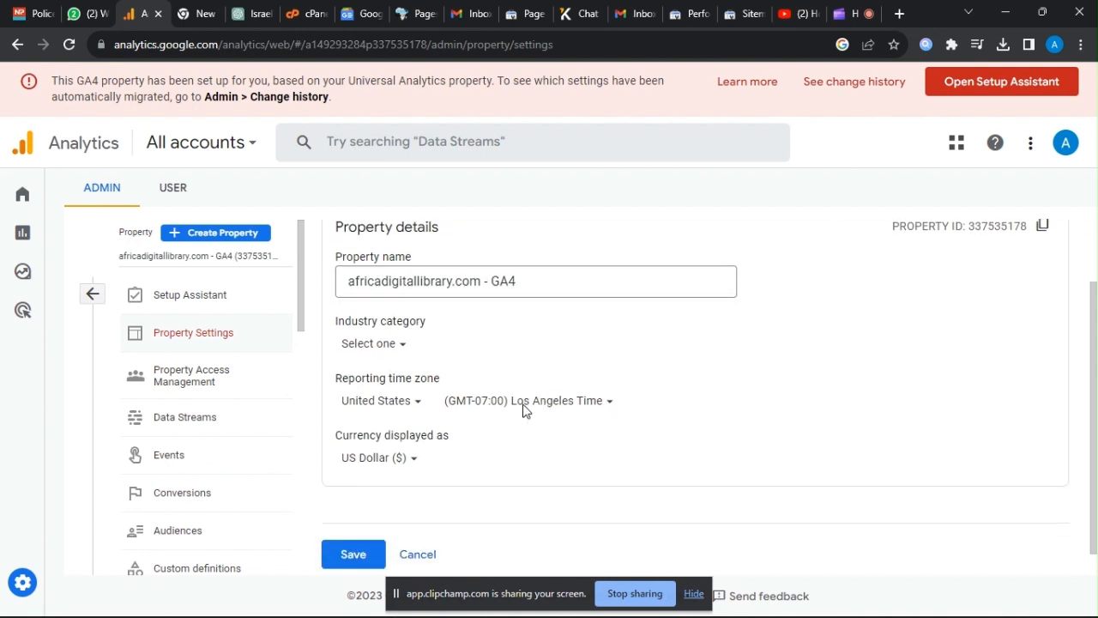
scroll(445, 397, up, 2)
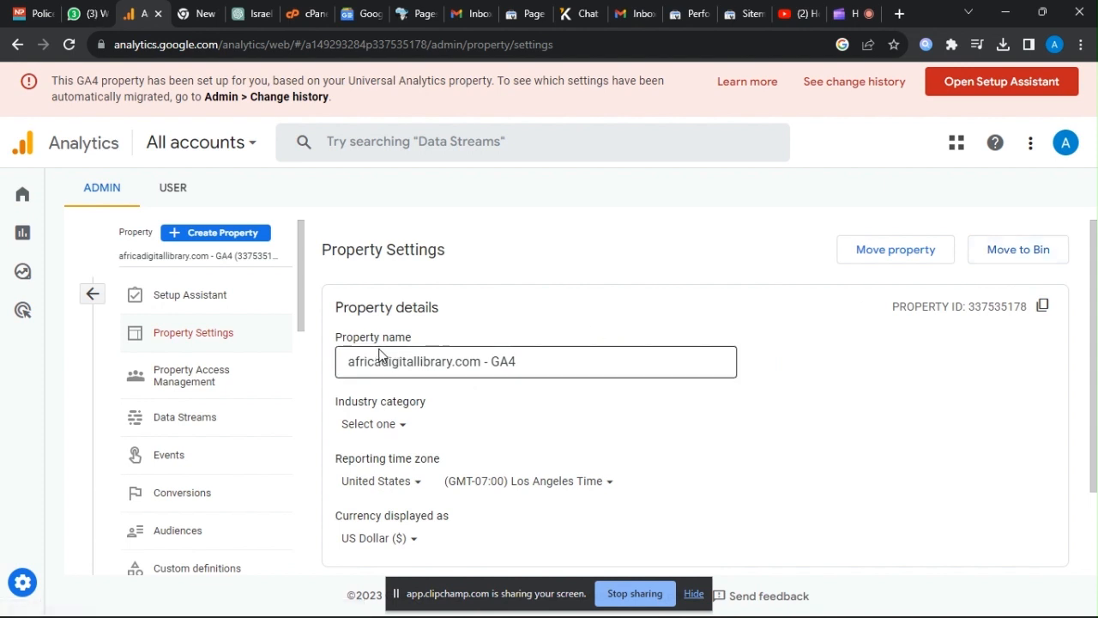
Move the All Seasons Adventures property to the bin and skip connecting the GA4 property to a UA property.
click(239, 258)
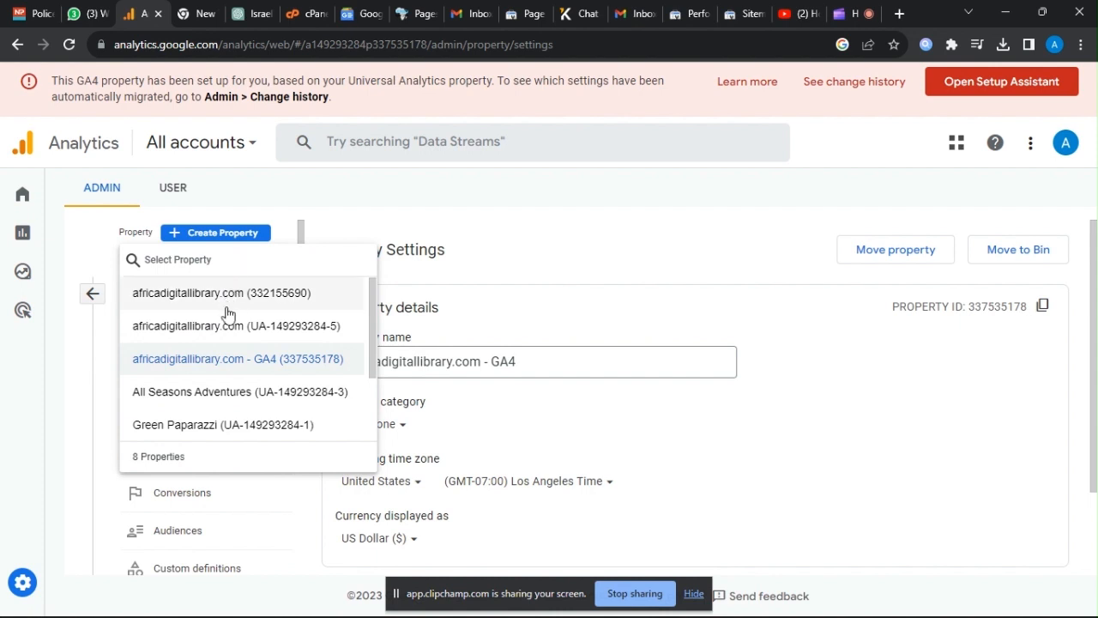
click(240, 394)
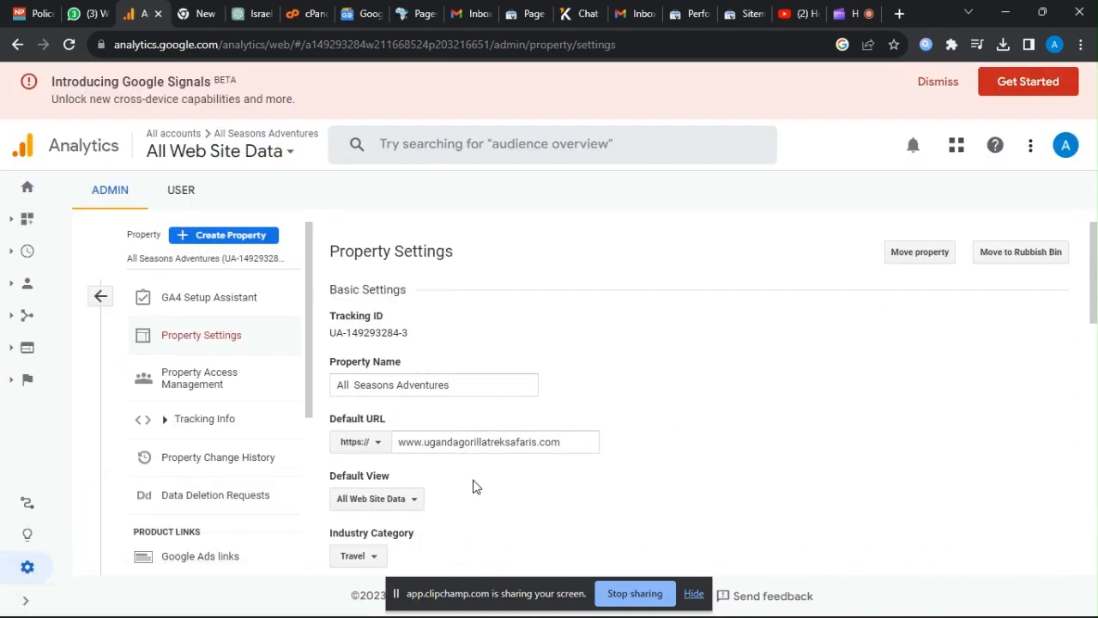
click(1031, 259)
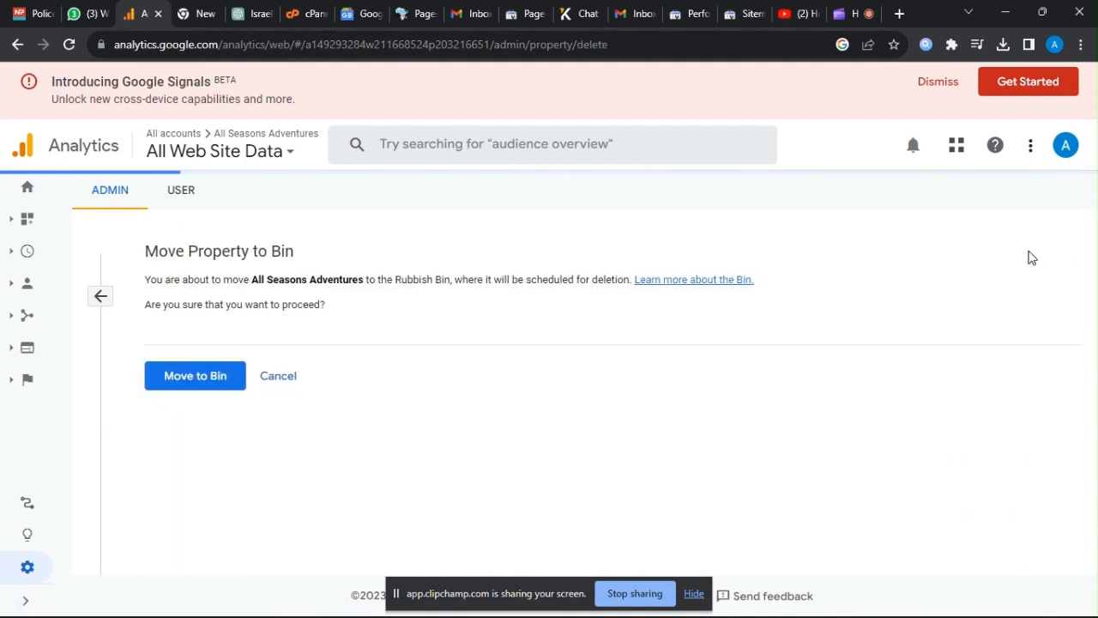
click(193, 384)
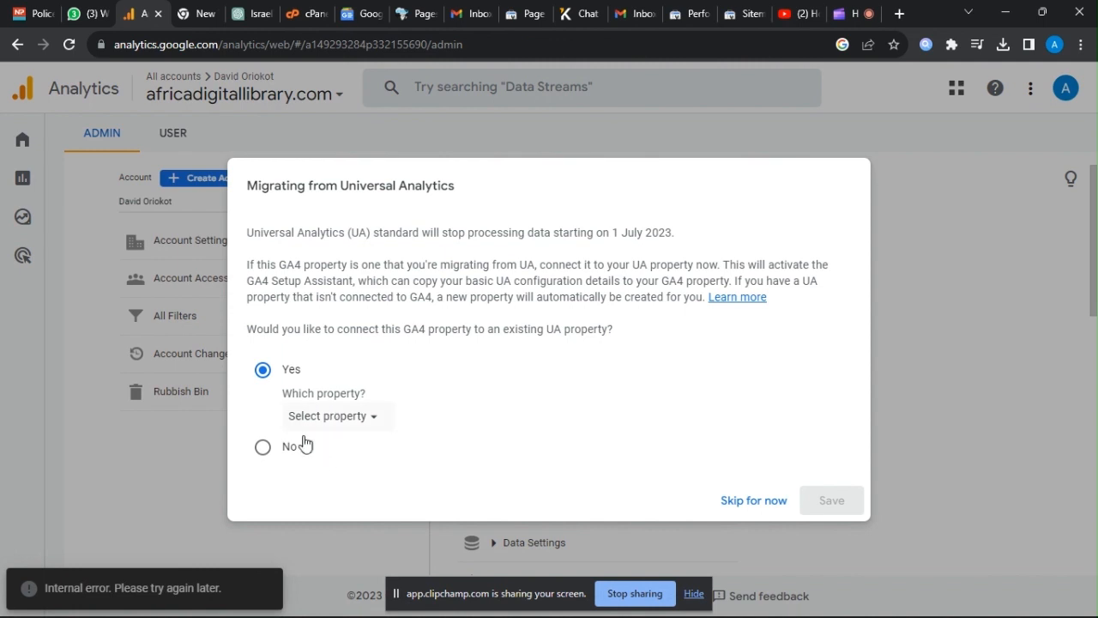
click(758, 505)
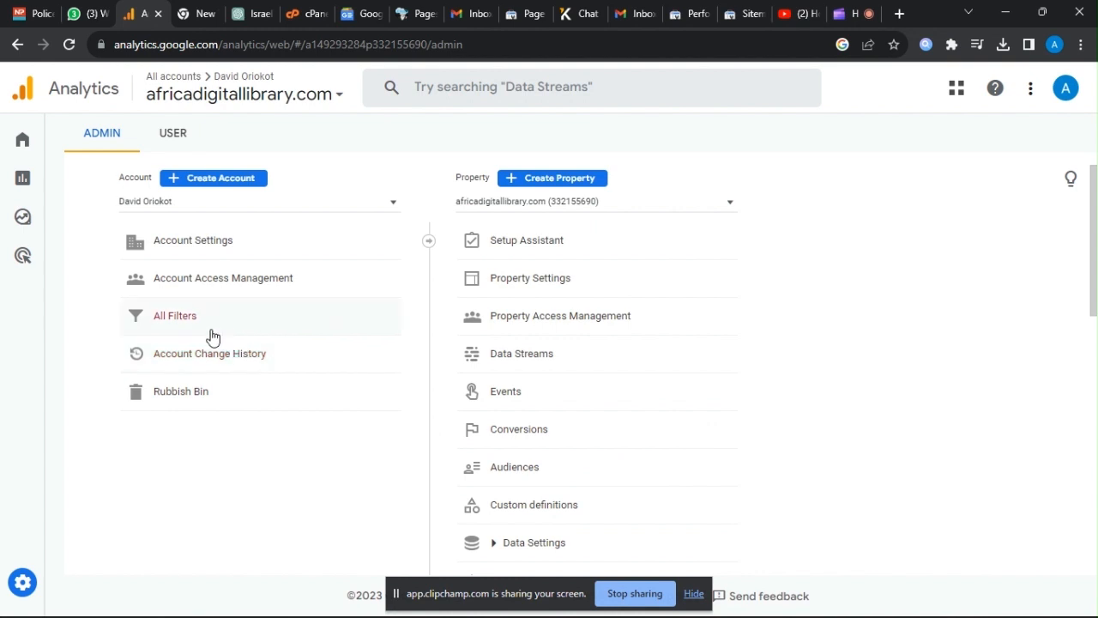
Check the property list for the status of the All Seasons Adventures property and look at the account list.
click(717, 202)
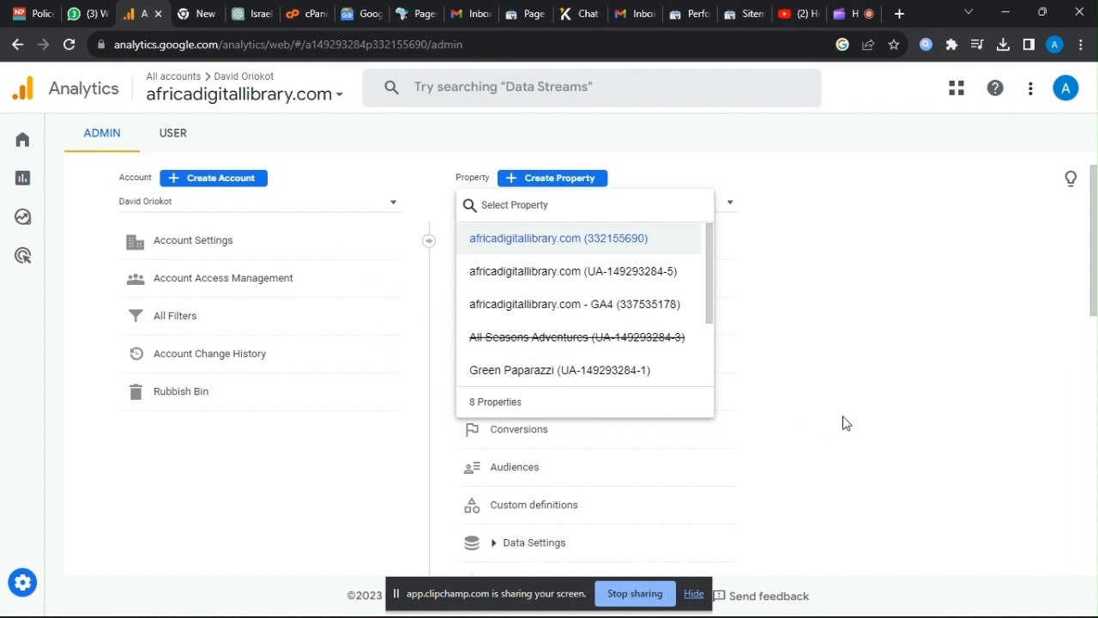
click(893, 401)
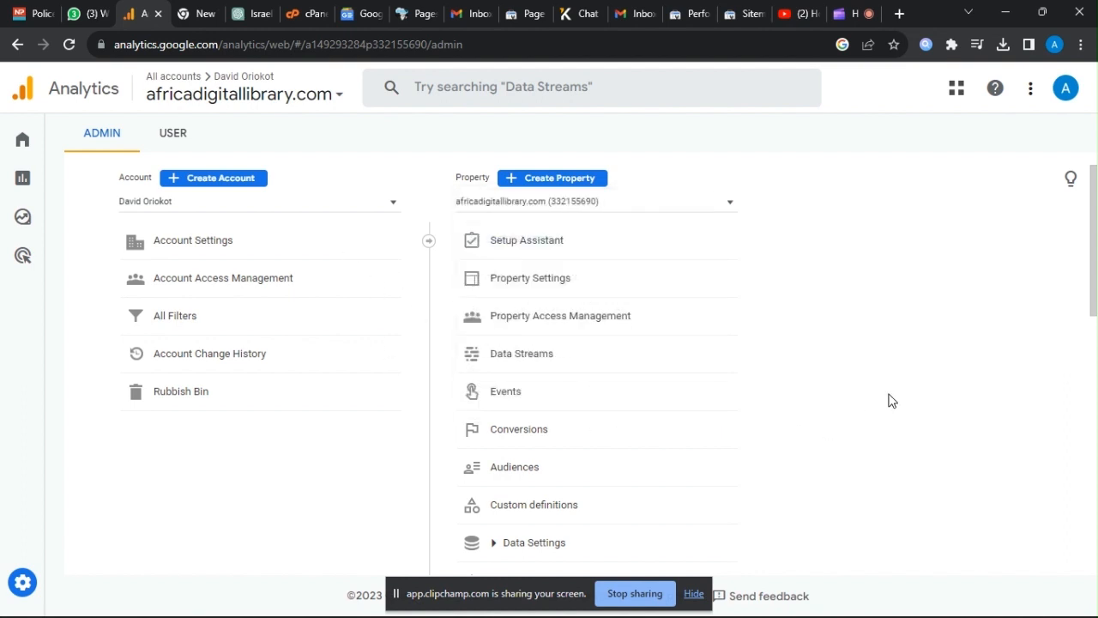
click(732, 206)
click(388, 202)
click(387, 162)
Select the Green Paparazzi property and move it to the bin from its Property Settings.
click(731, 204)
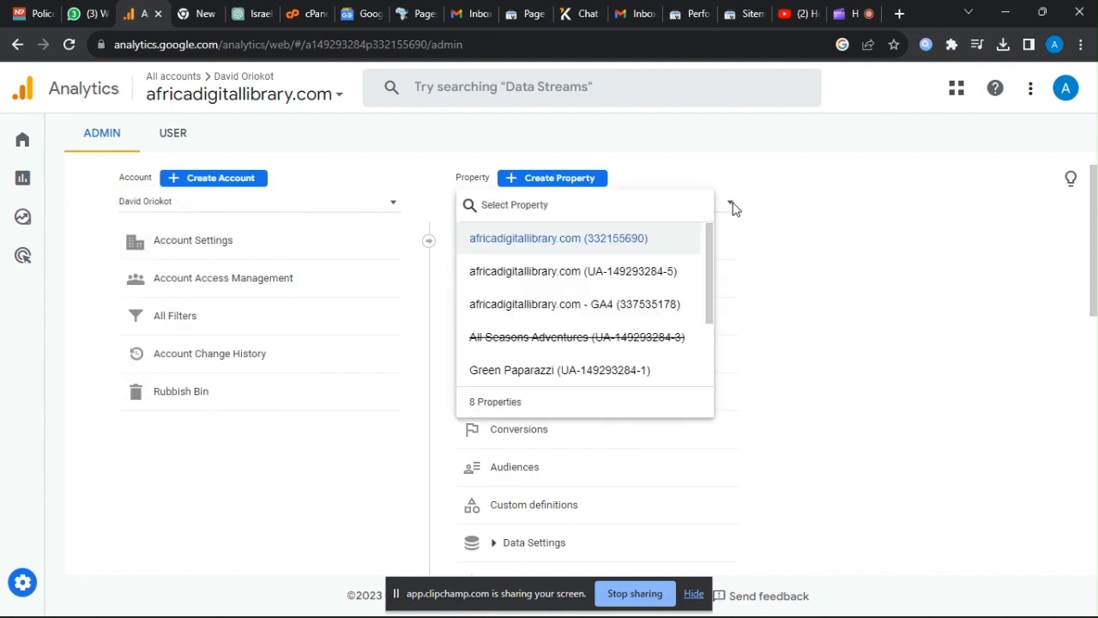
click(591, 375)
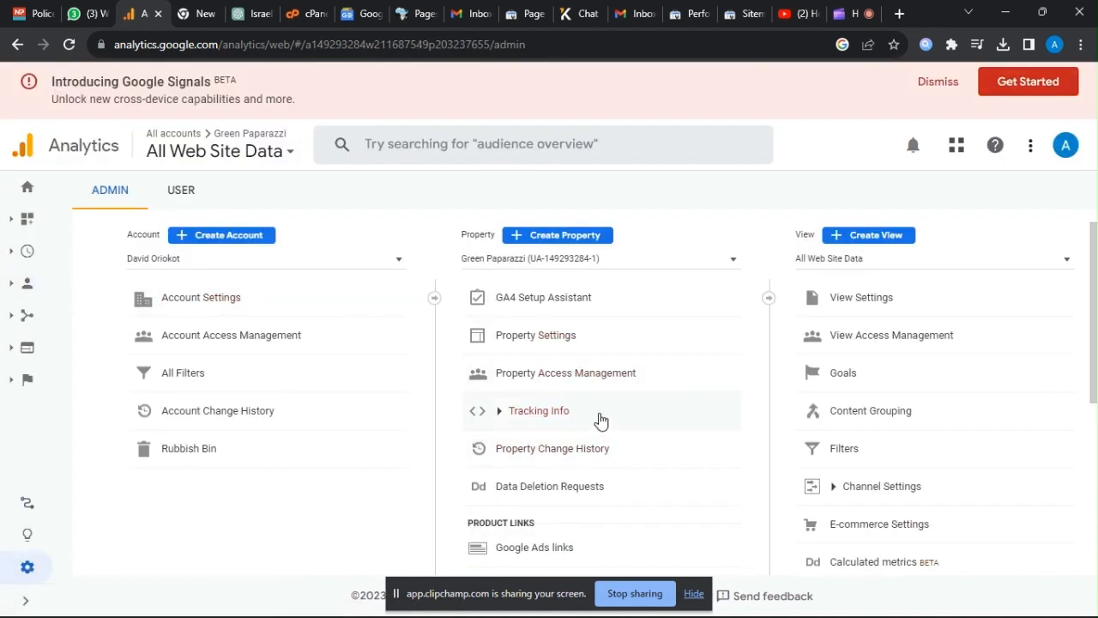
click(547, 340)
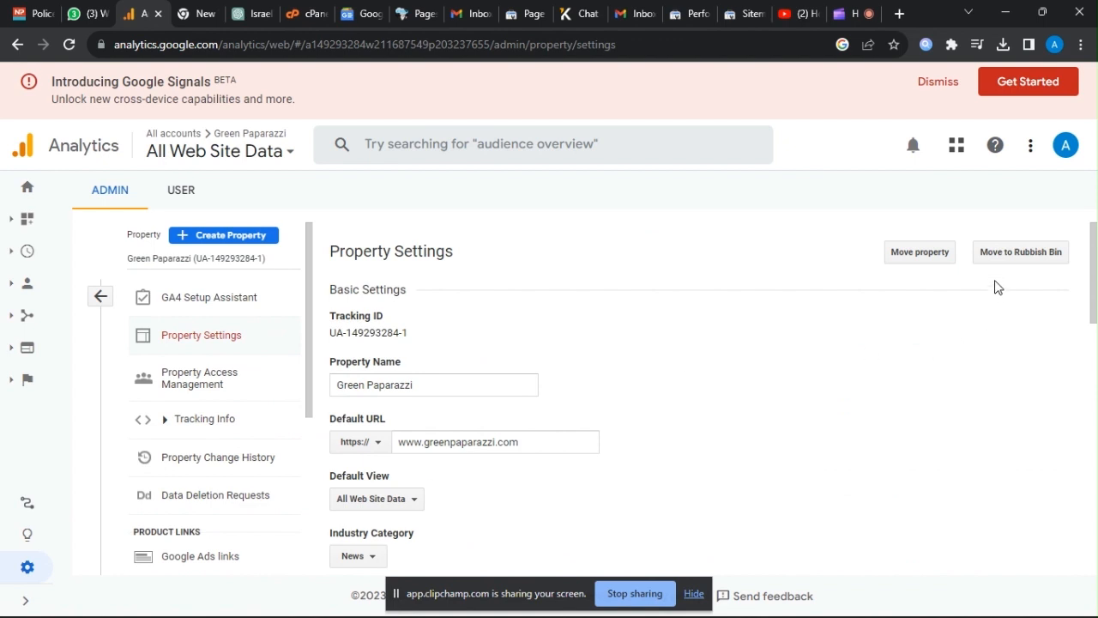
click(1022, 255)
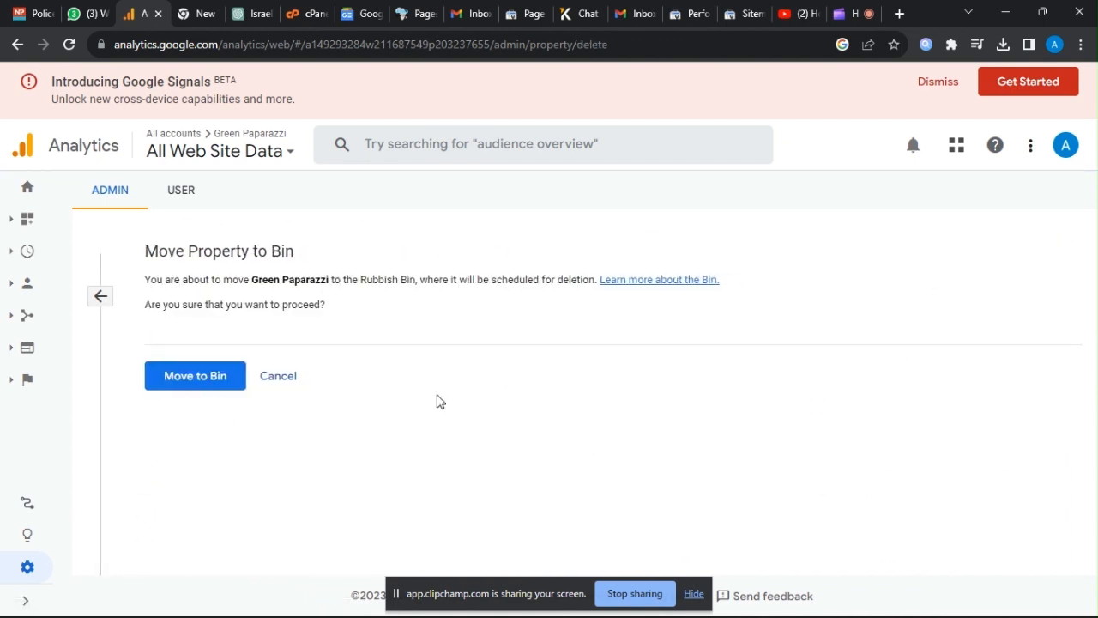
click(219, 378)
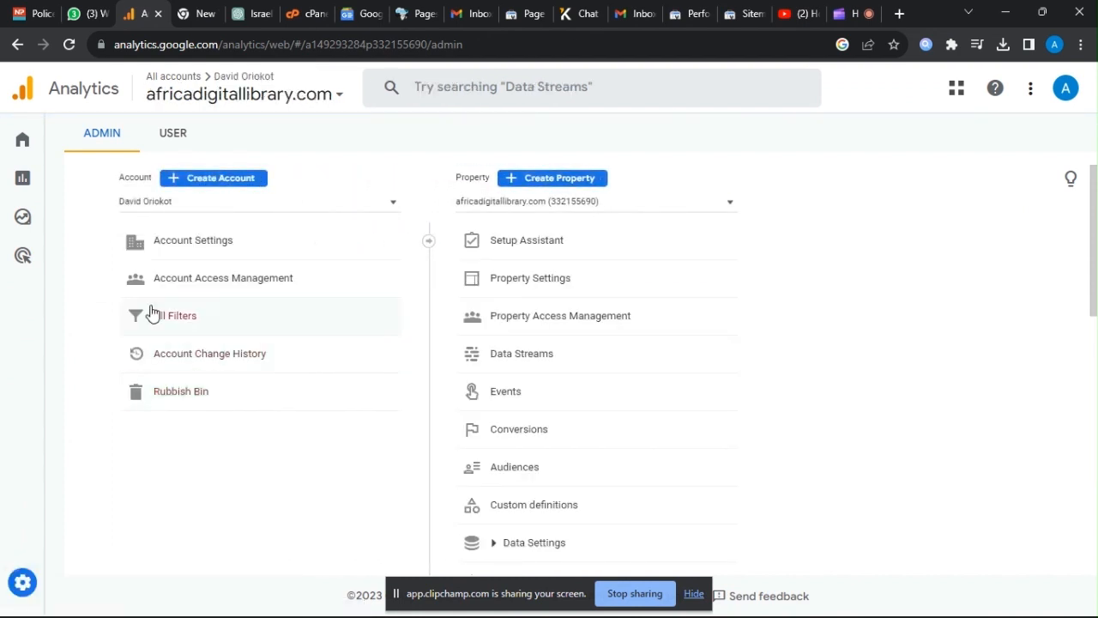
Visit the Analytics Home page, return to Admin and open the Property Settings of africadigitallibrary.com.
mouse_move(32, 148)
click(73, 147)
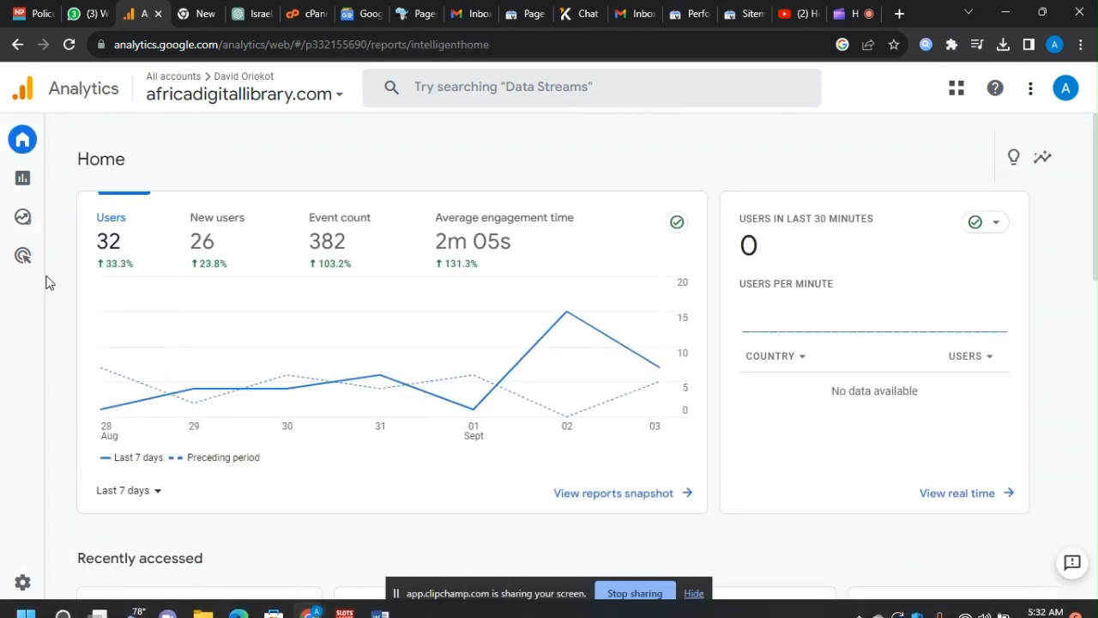
click(82, 582)
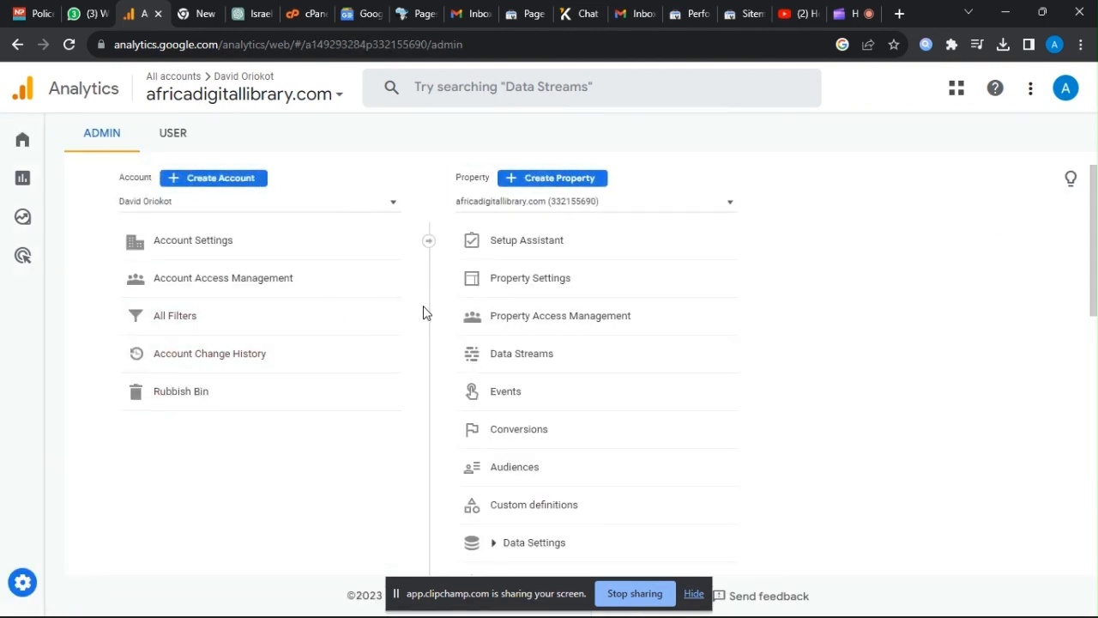
click(530, 283)
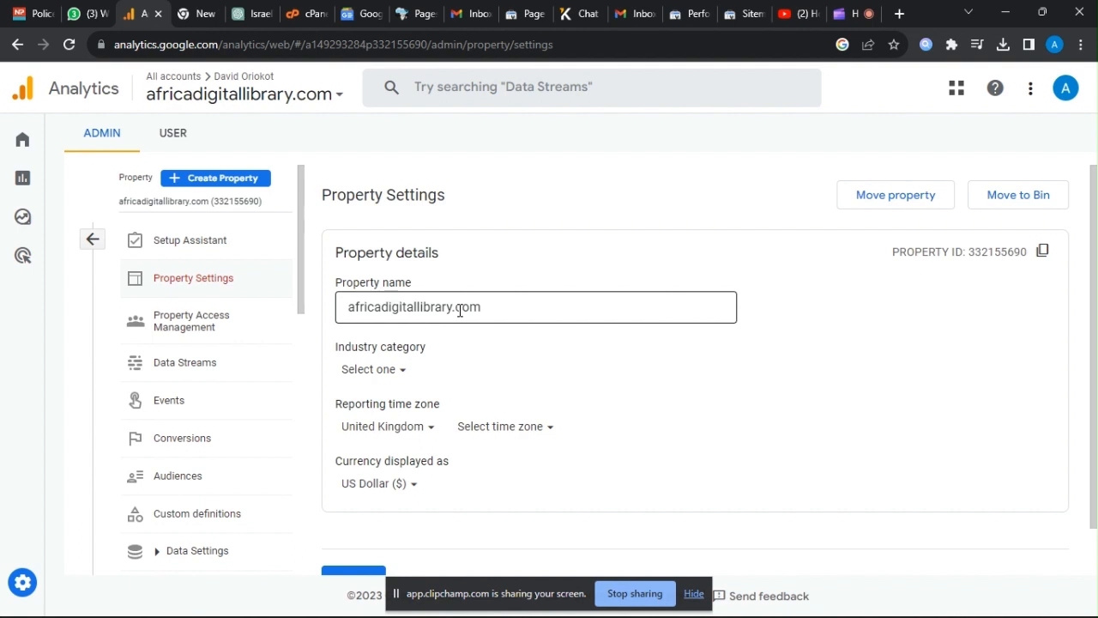
Review the available properties in the property selector without switching away from africadigitallibrary.com.
click(236, 205)
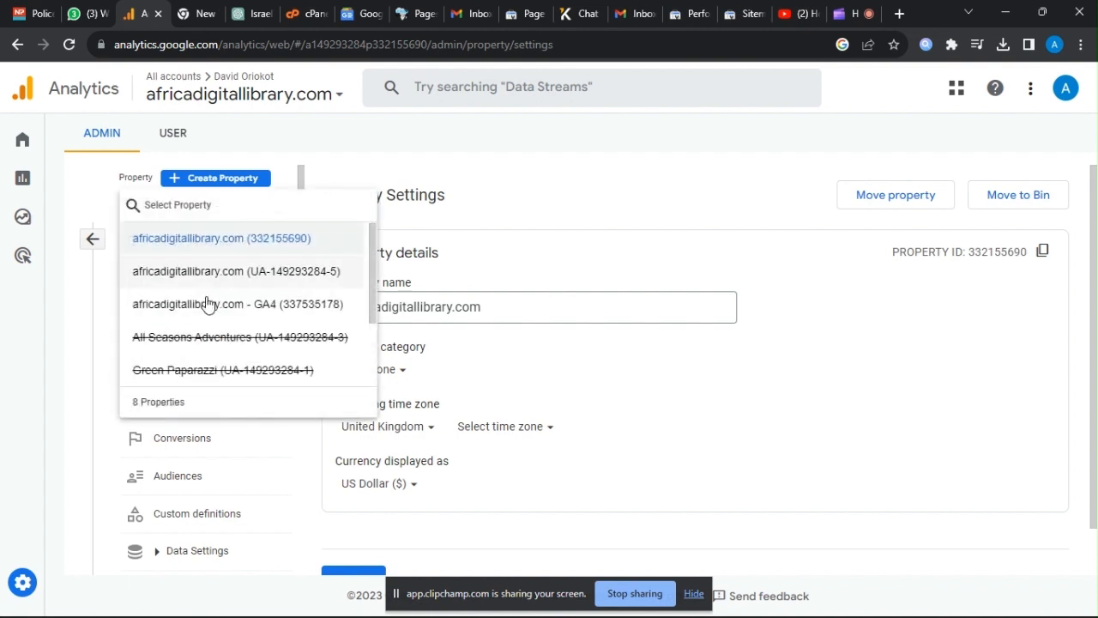
click(170, 403)
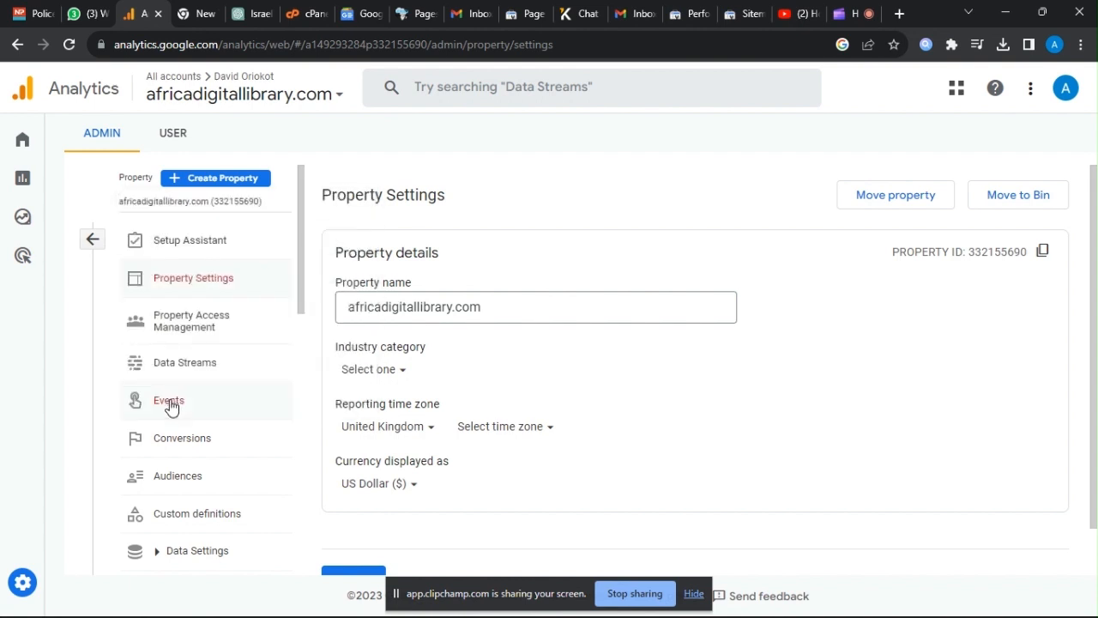
click(182, 202)
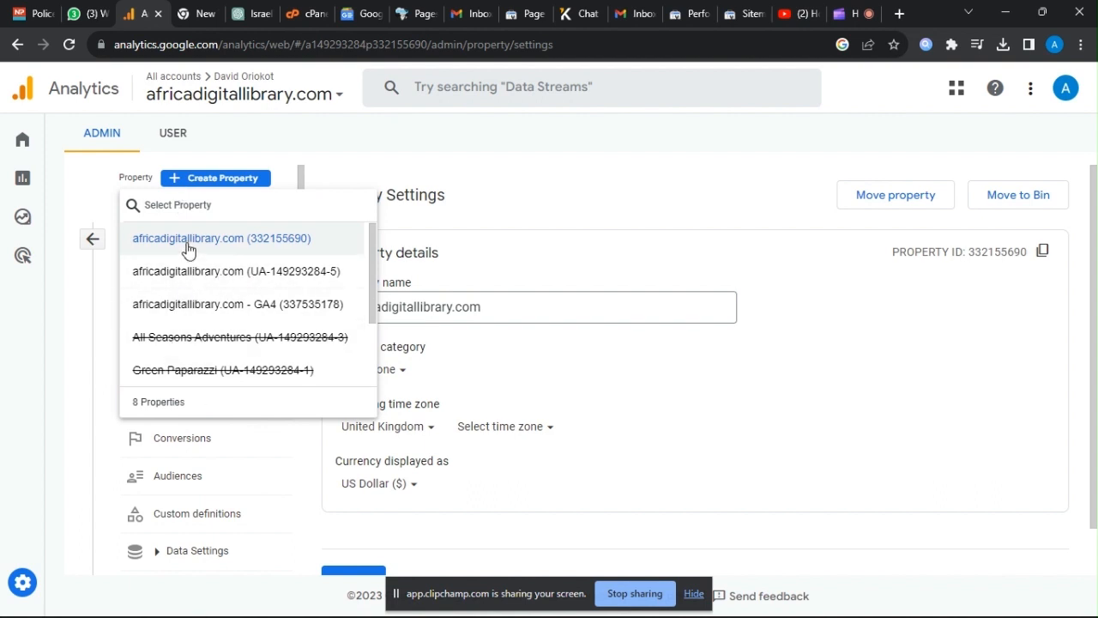
click(790, 380)
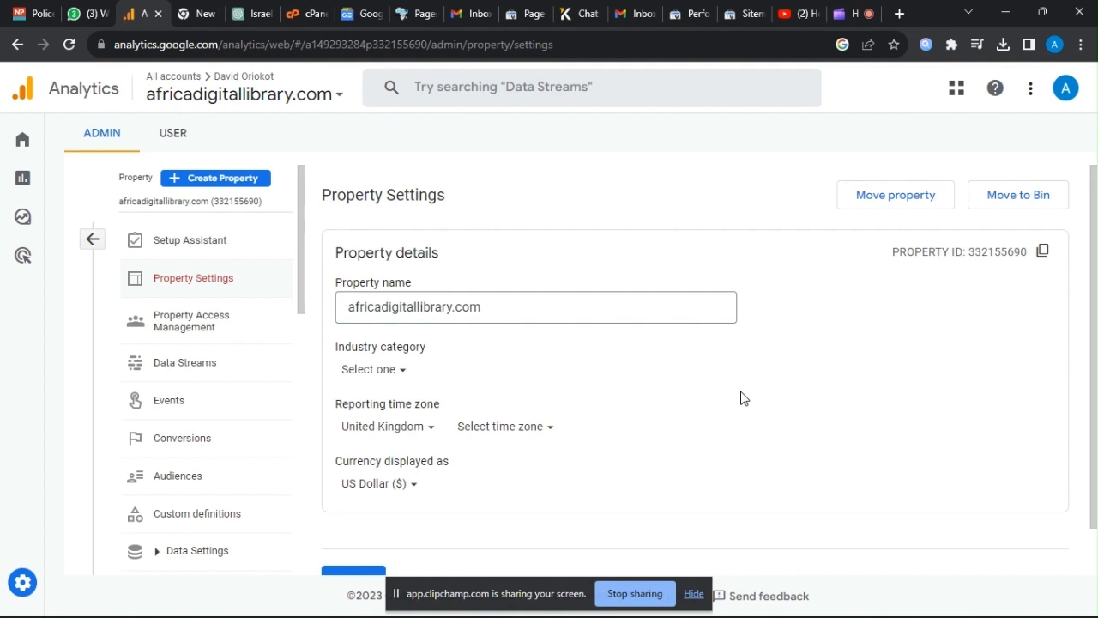
Reopen the africadigitallibrary.com Property Settings from Admin and check the property list for the deleted properties.
mouse_move(29, 570)
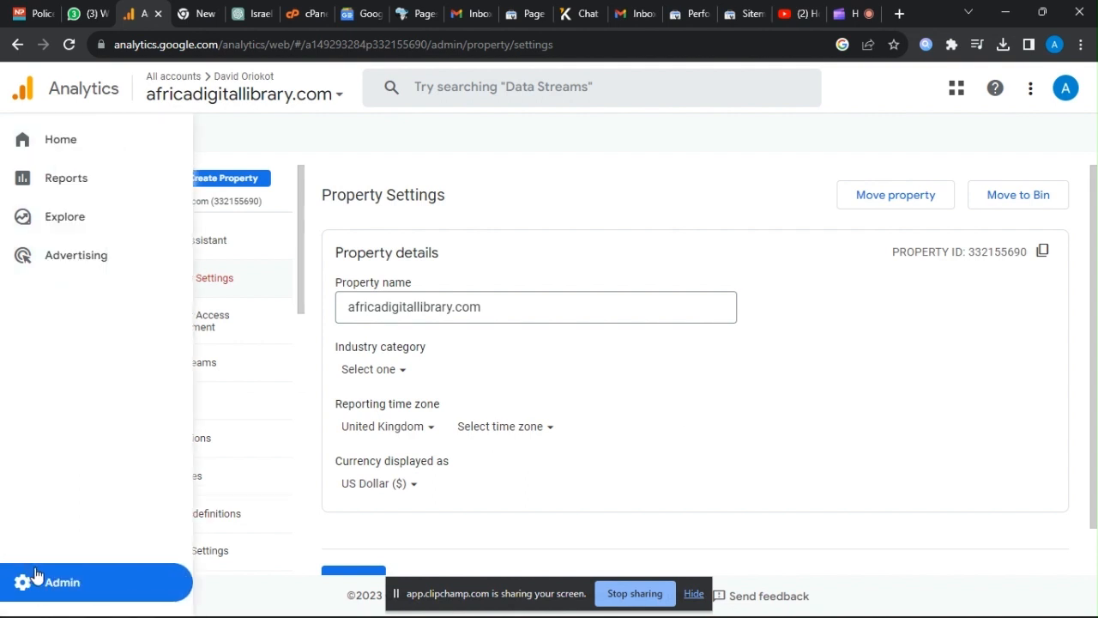
click(61, 588)
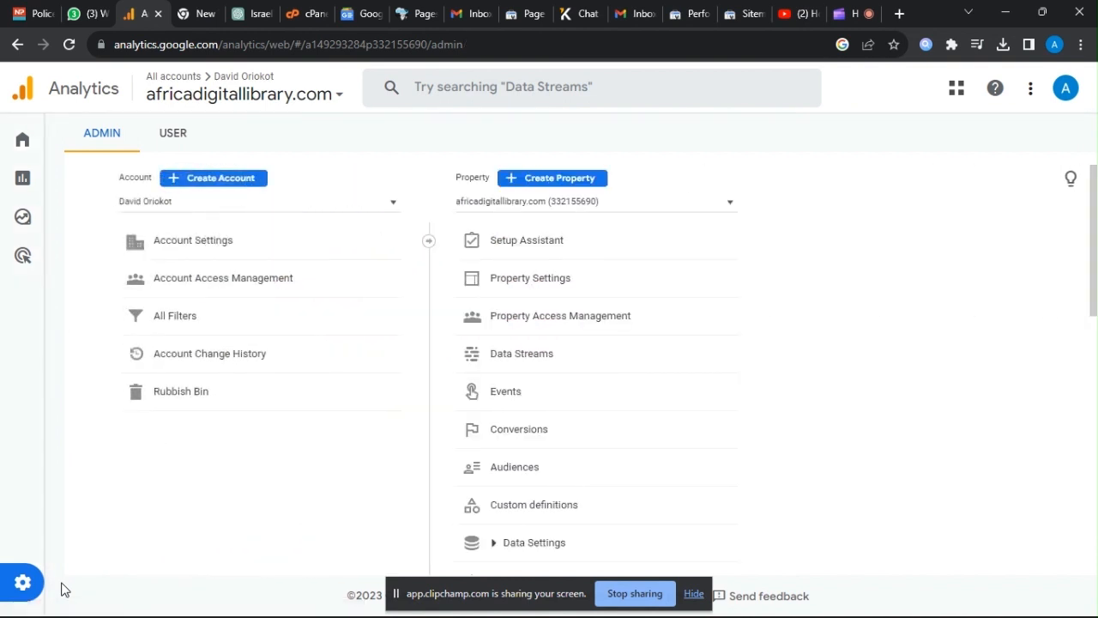
click(517, 289)
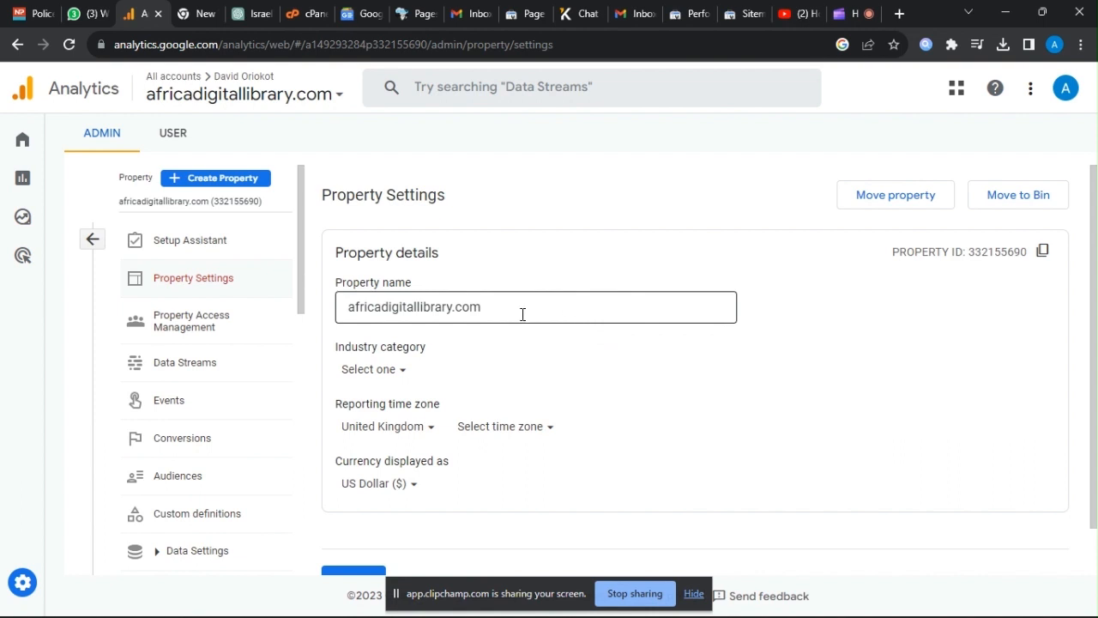
click(210, 202)
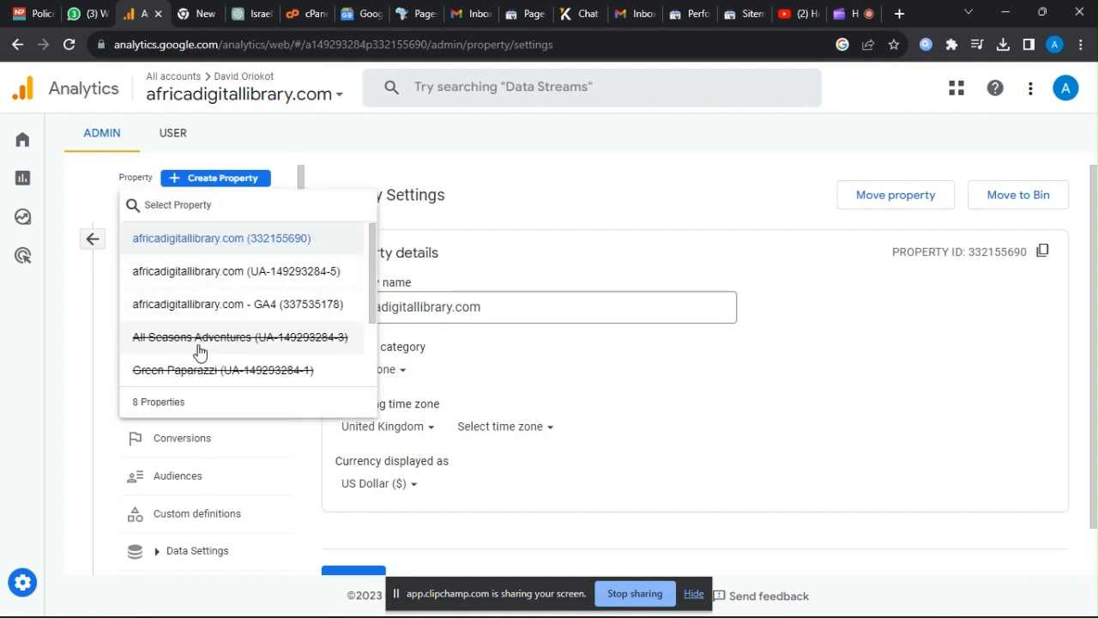
click(637, 387)
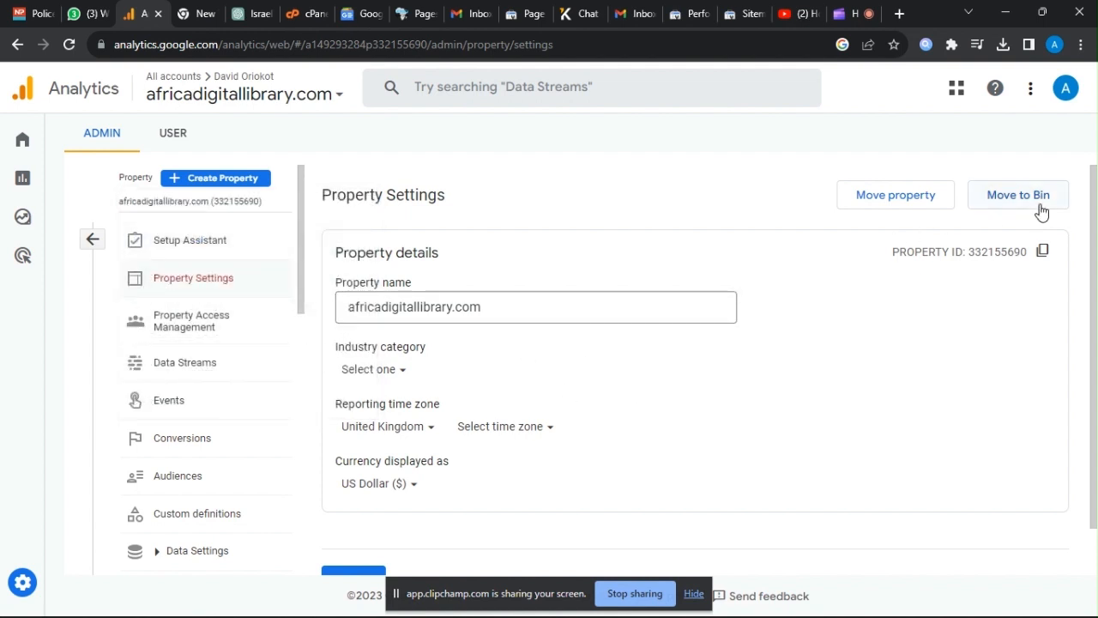